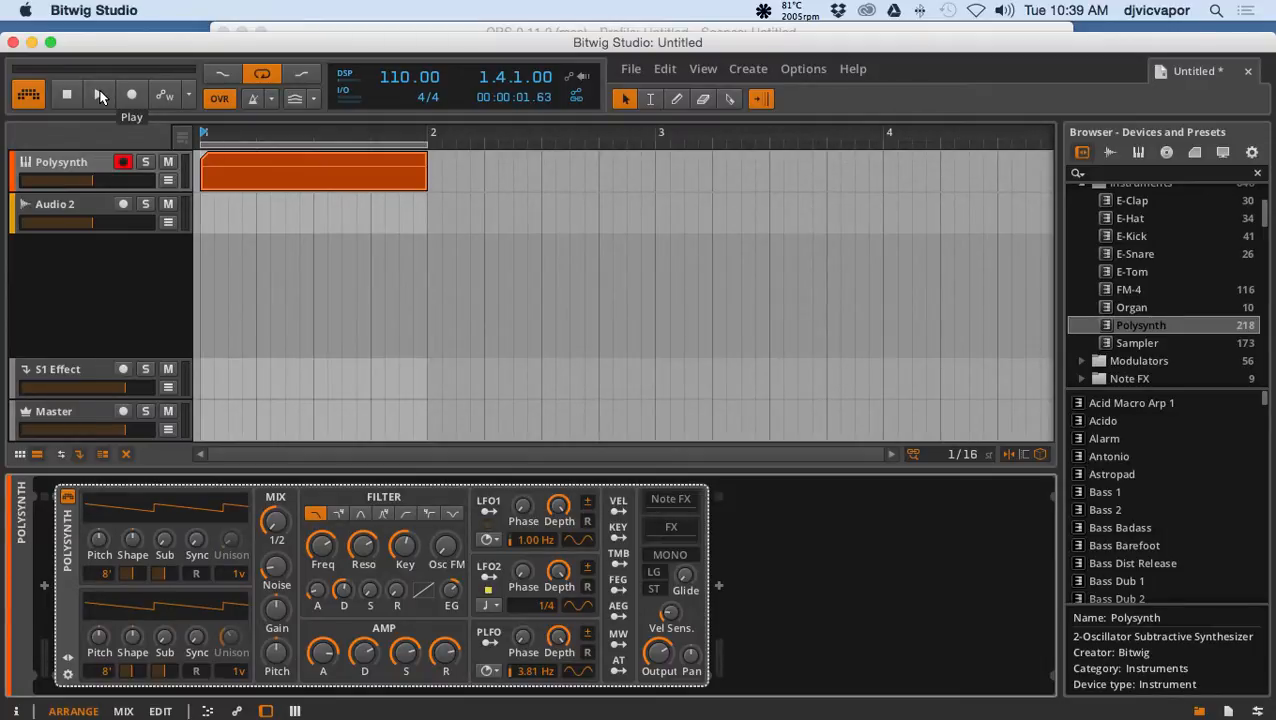
Raise the filter envelope's attack, sustain and release while auditioning the looped clip.
click(99, 95)
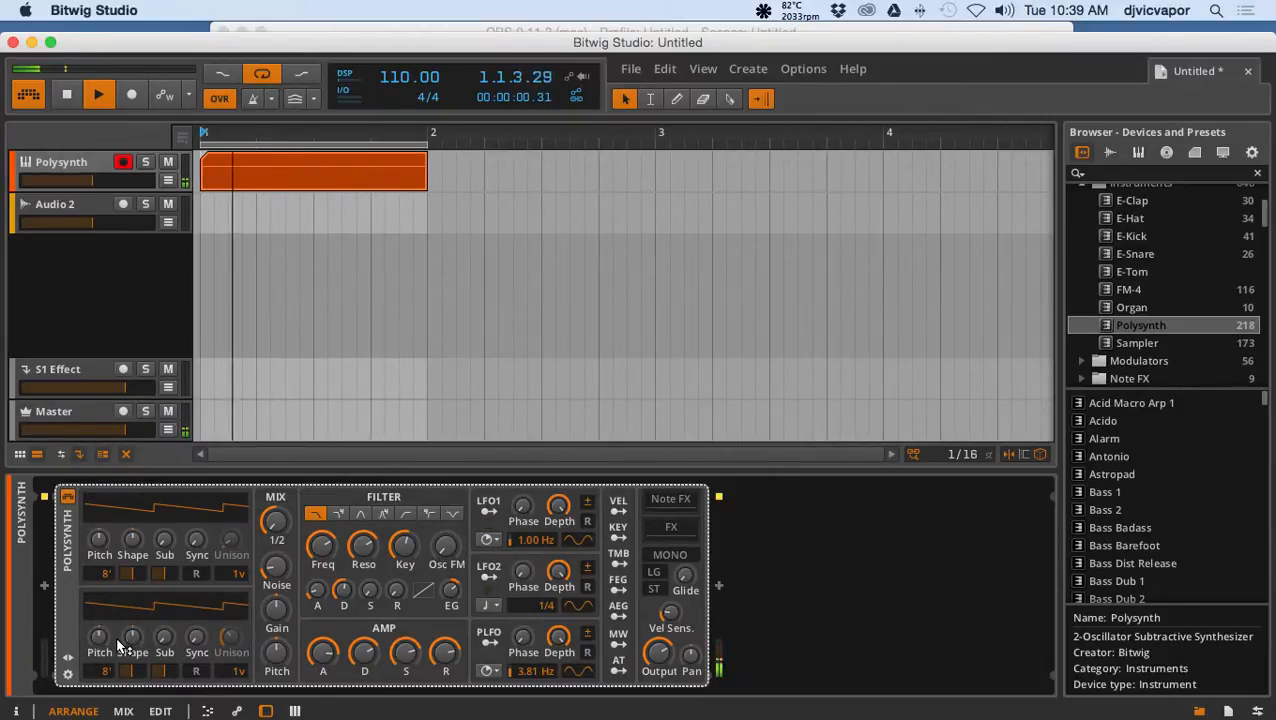
drag(101, 640, 101, 650)
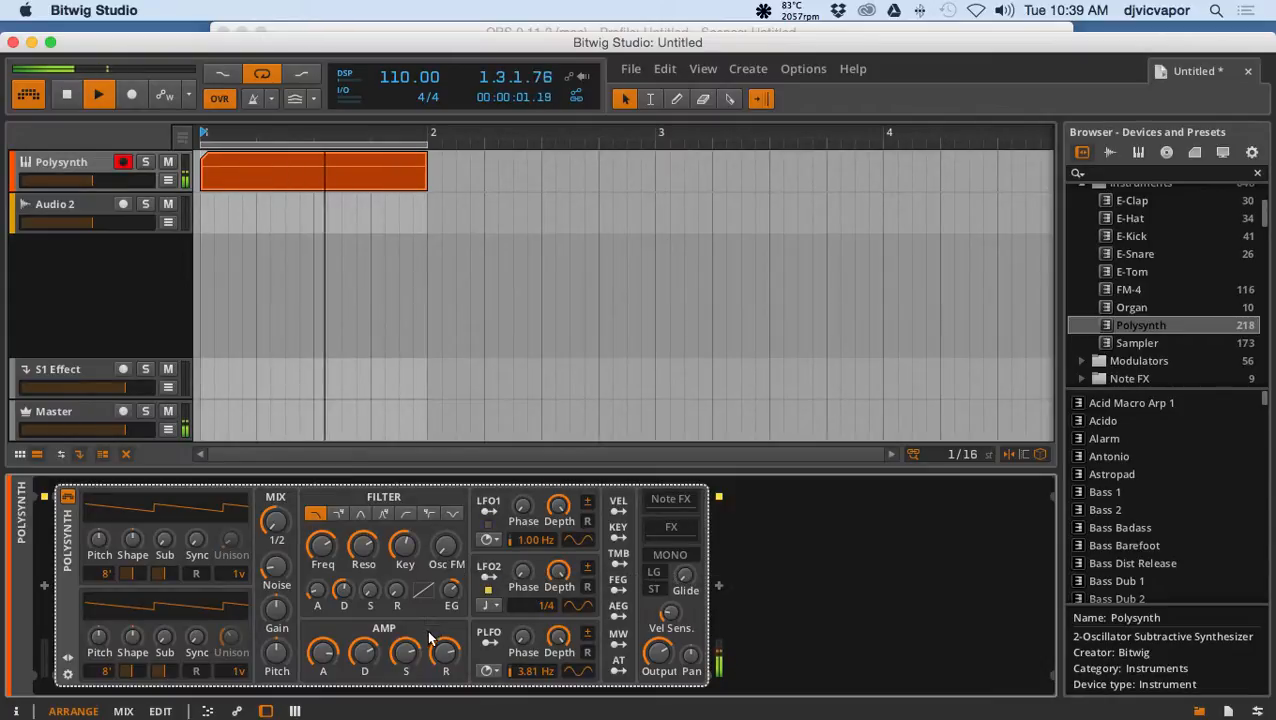
drag(317, 592, 317, 538)
click(346, 592)
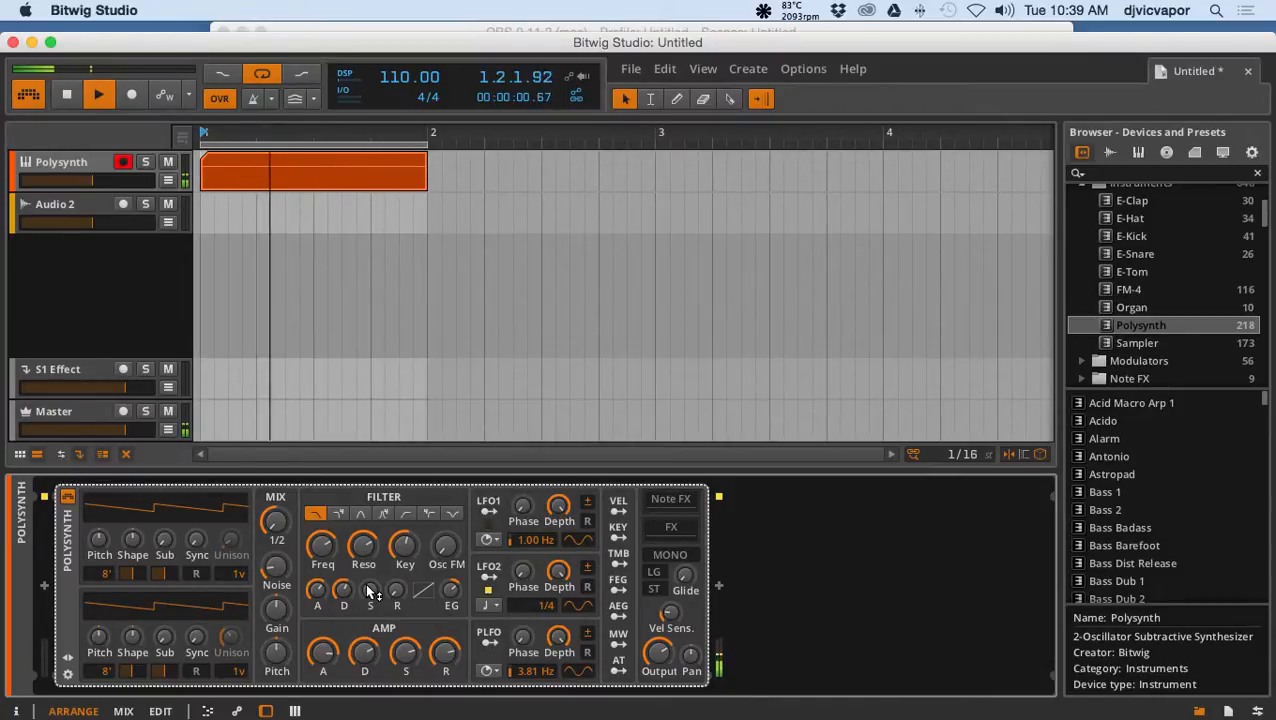
drag(369, 592, 369, 521)
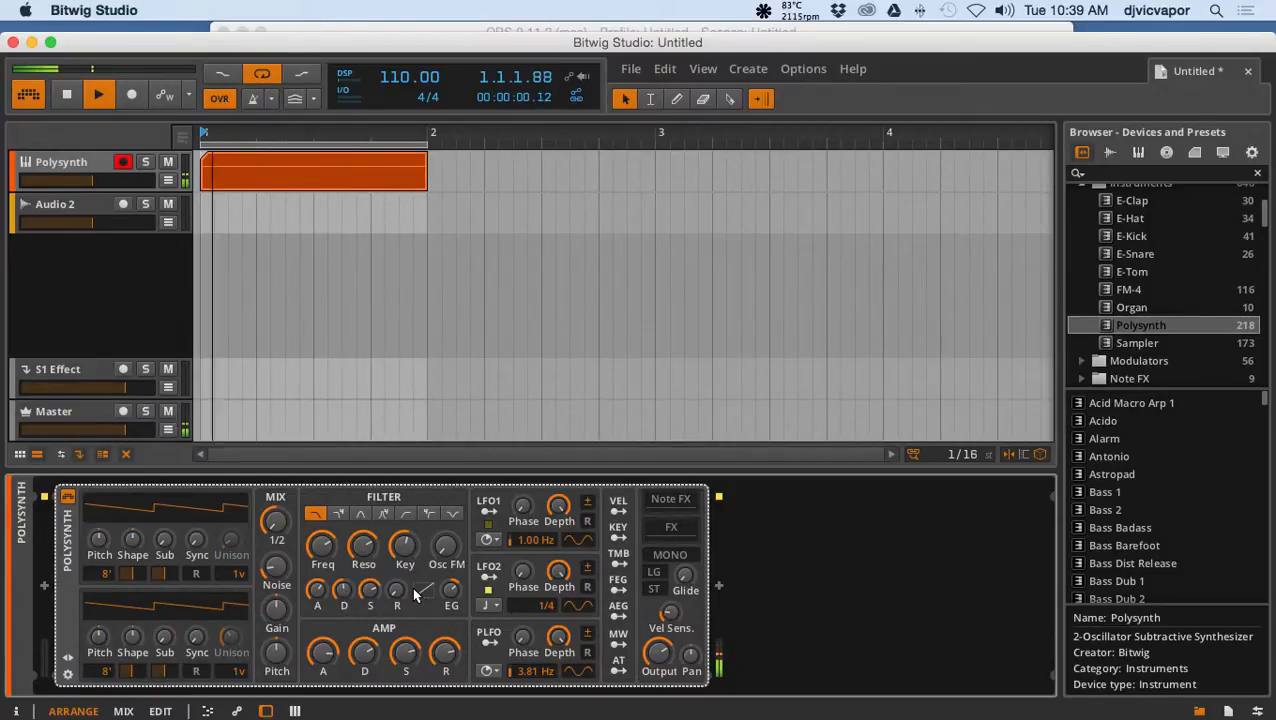
drag(397, 592, 397, 535)
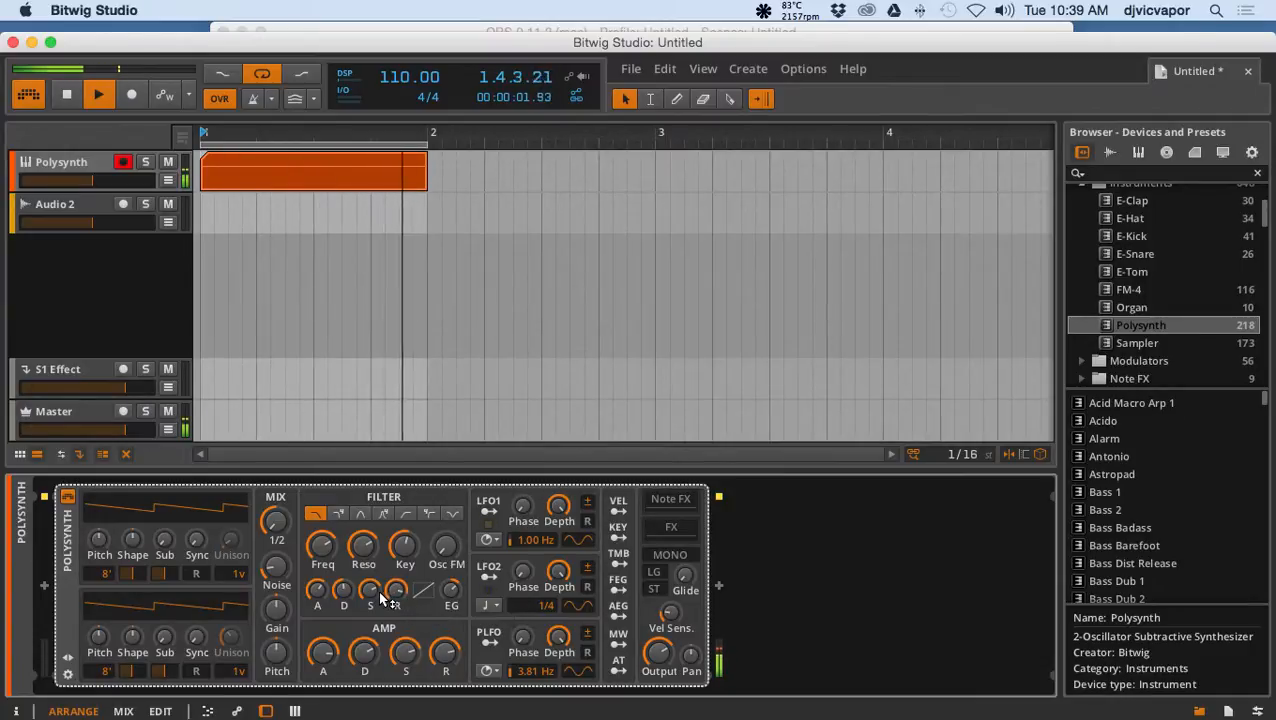
drag(374, 594, 320, 518)
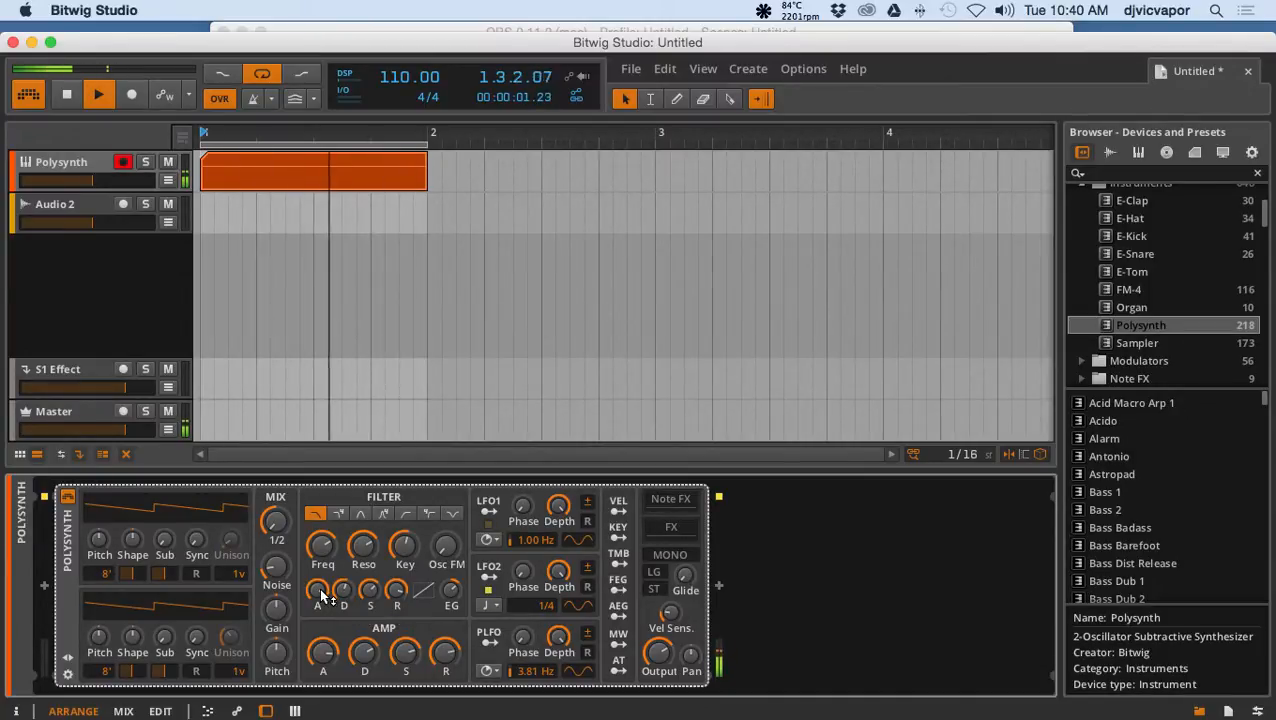
click(65, 95)
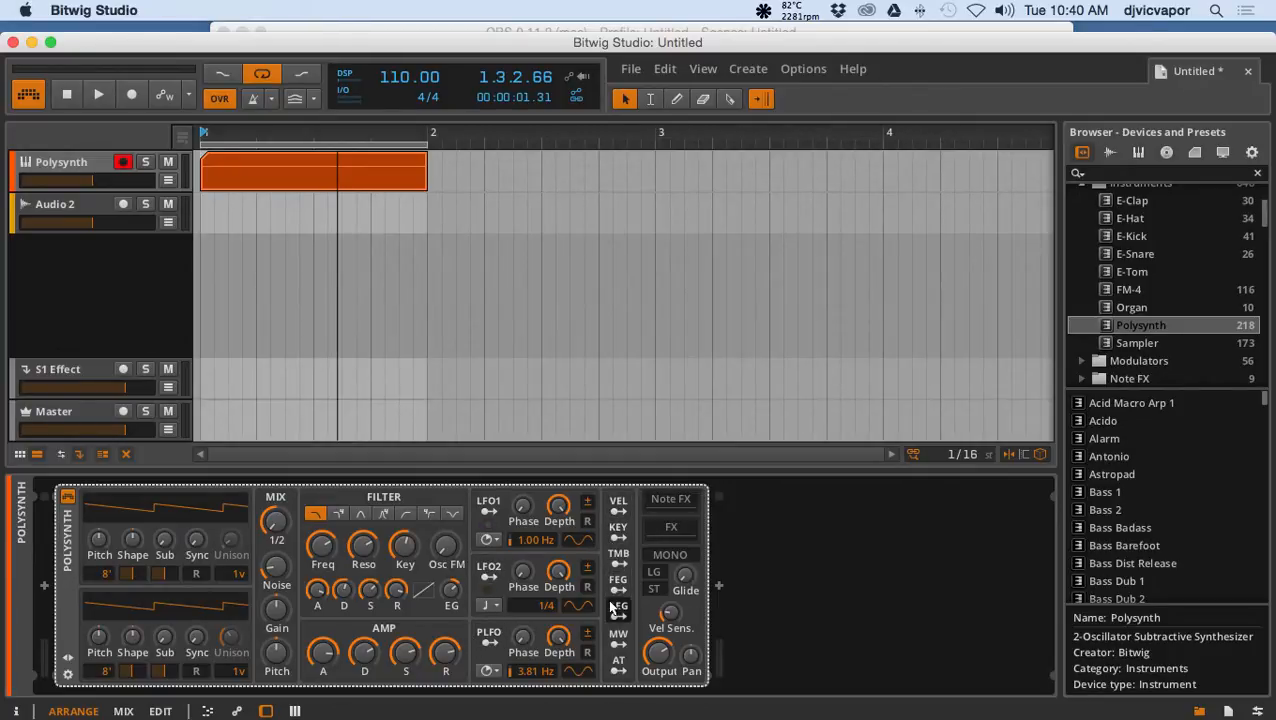
Examine the LFO1 modulation assignment and the Polysynth's macro controls, hiding the macro section again.
click(496, 510)
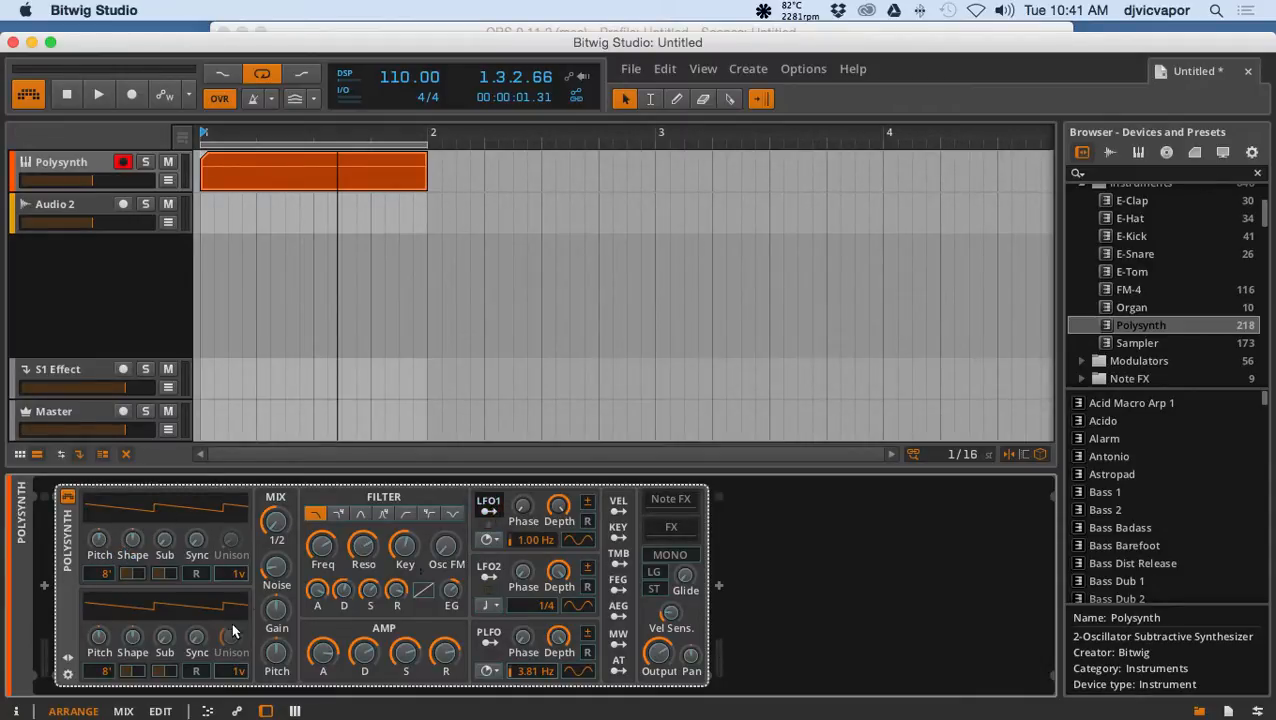
click(487, 510)
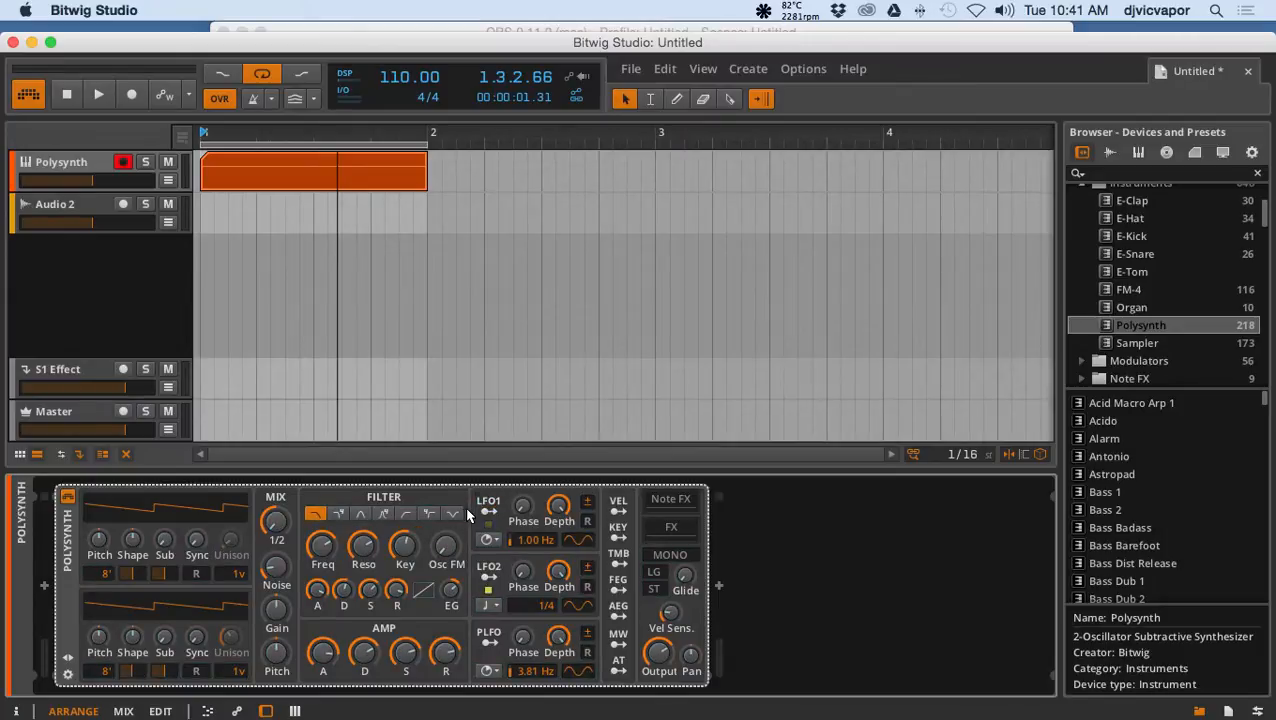
click(68, 659)
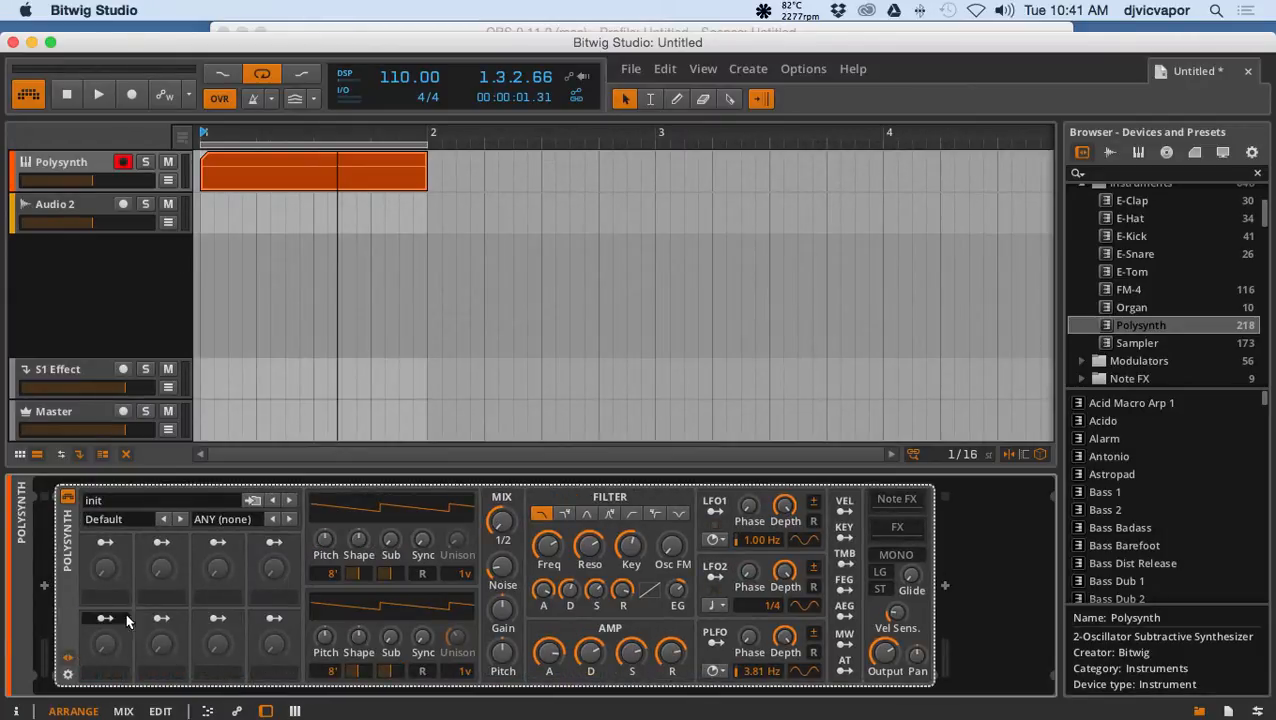
click(69, 660)
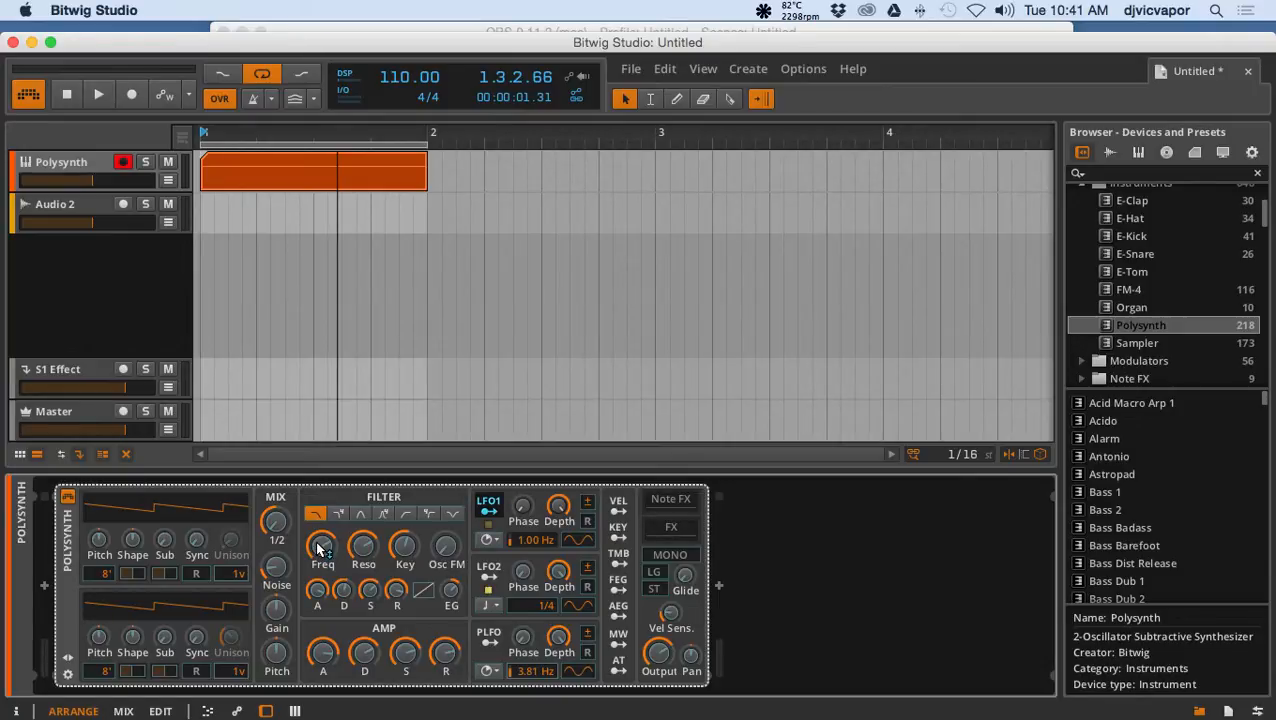
Assign LFO1 to modulate the filter frequency and lower the filter's base frequency.
drag(317, 544, 317, 544)
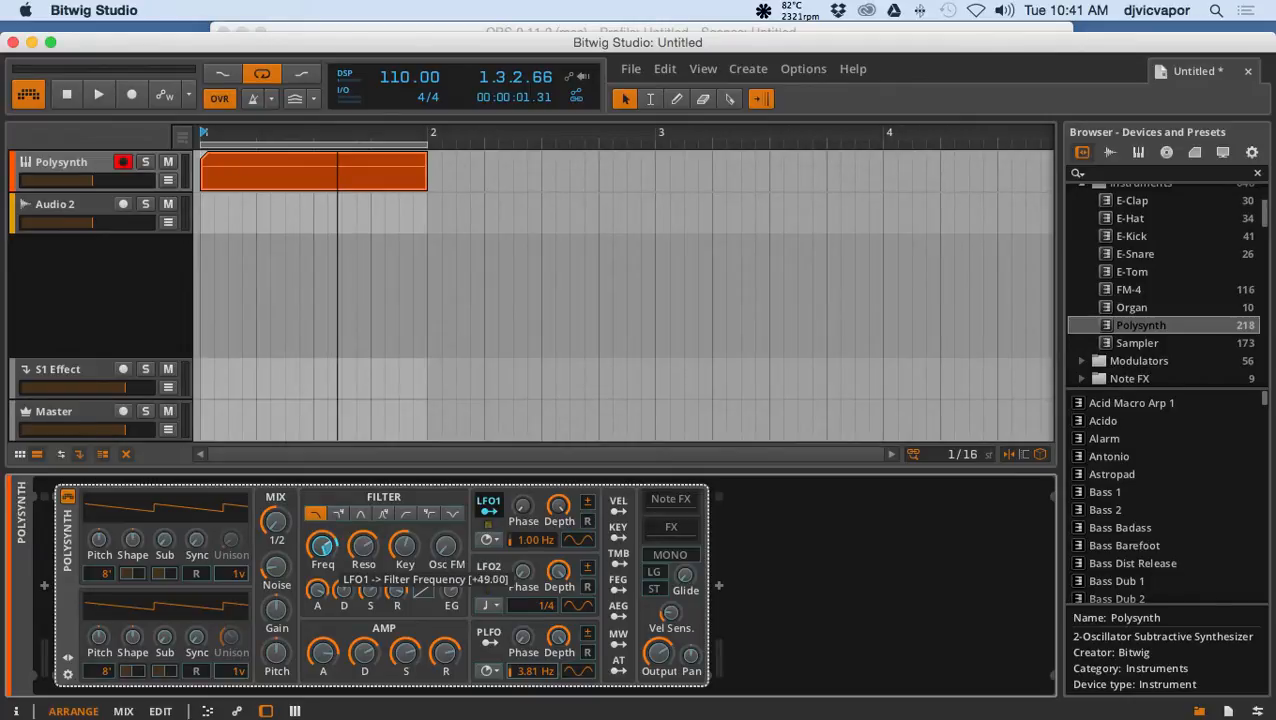
drag(317, 544, 317, 530)
drag(321, 544, 321, 547)
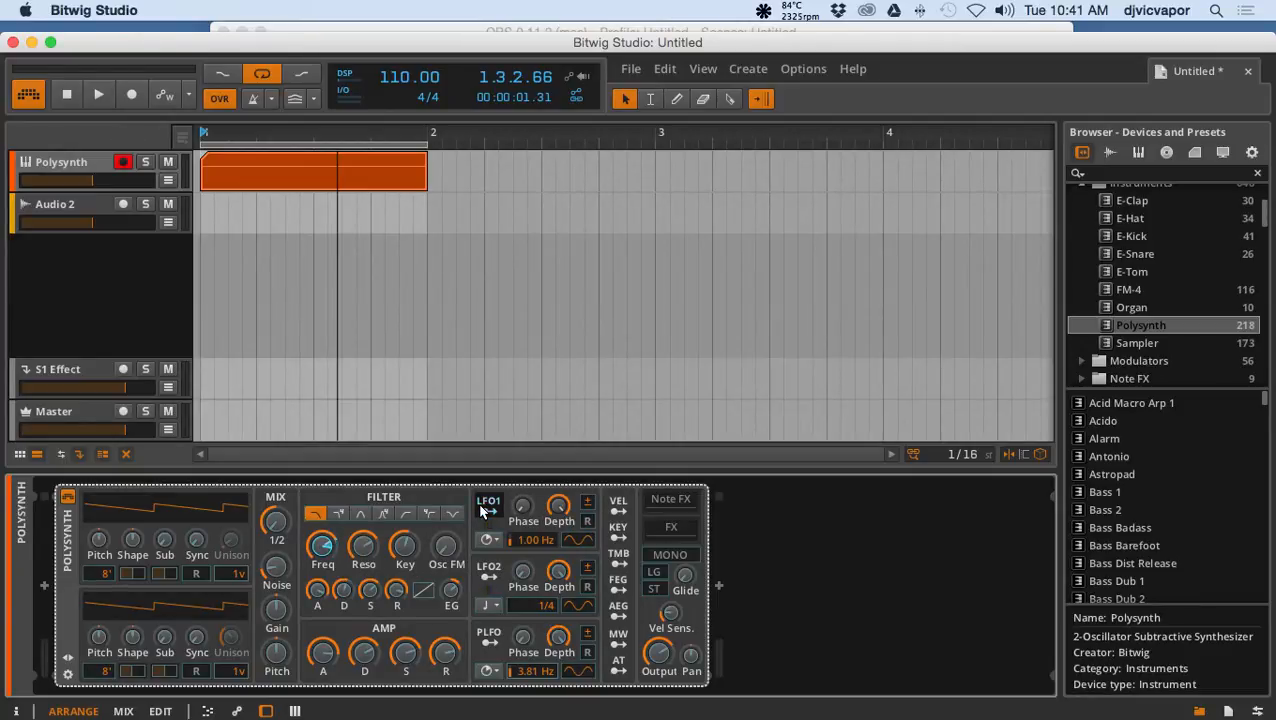
drag(324, 548, 326, 549)
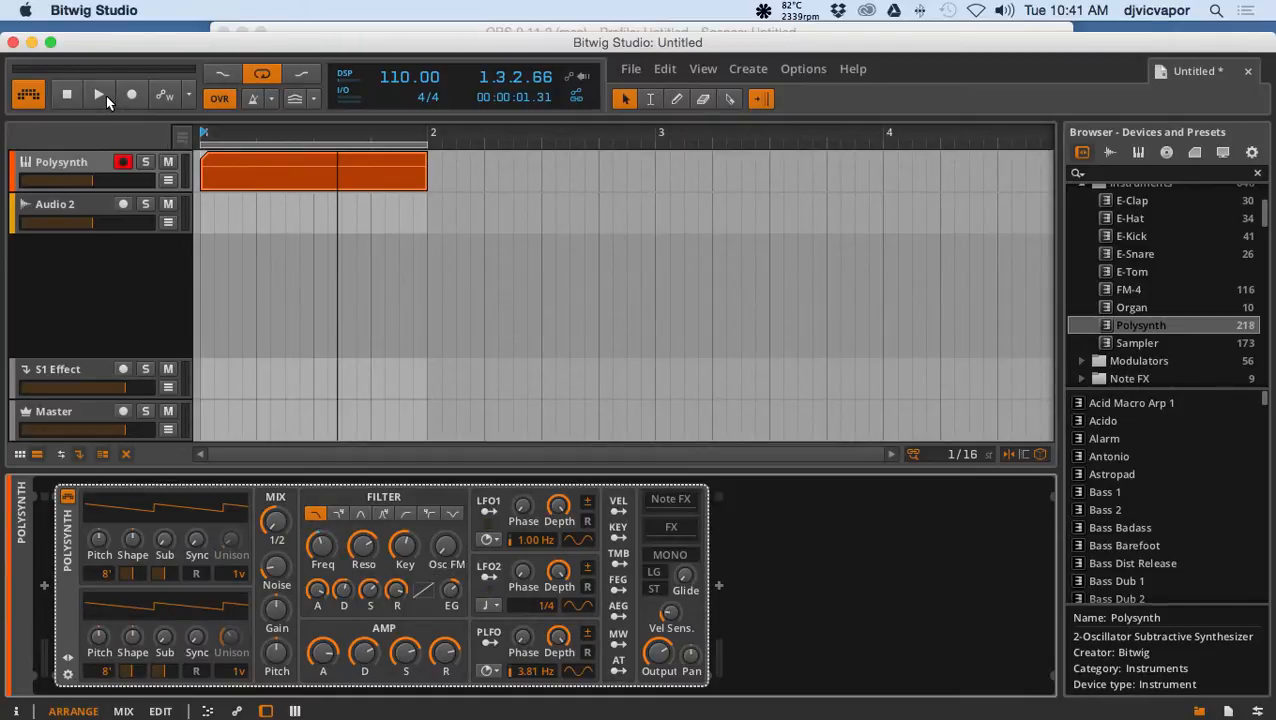
Play the loop and fine-tune the filter frequency together with LFO1's modulation amount on it.
click(100, 95)
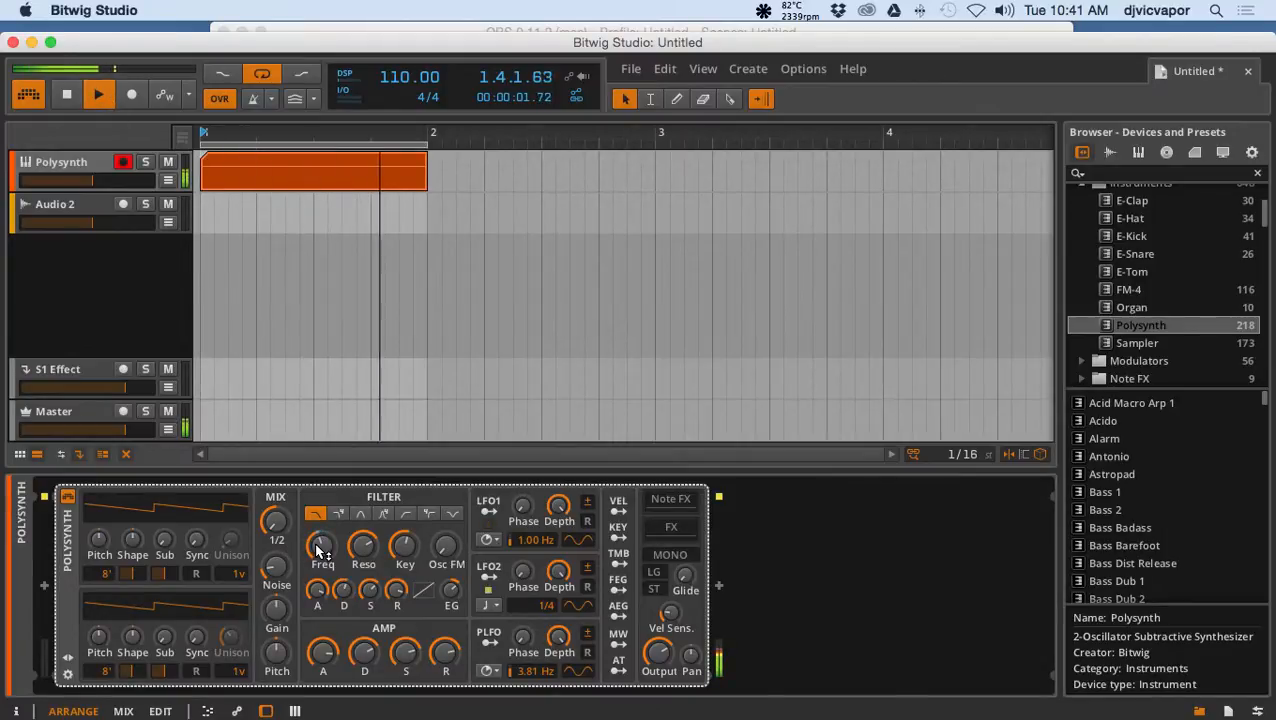
drag(317, 549, 317, 541)
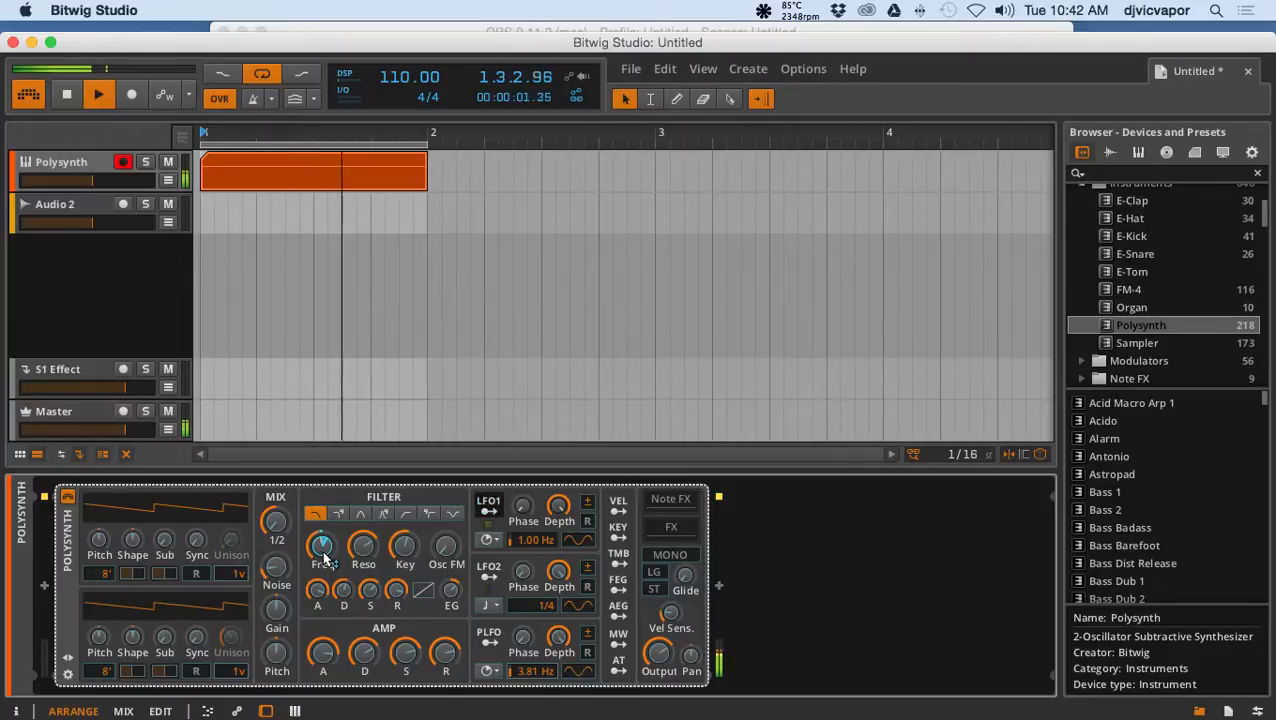
mouse_move(323, 551)
mouse_down()
mouse_move(323, 490)
mouse_move(326, 549)
mouse_up()
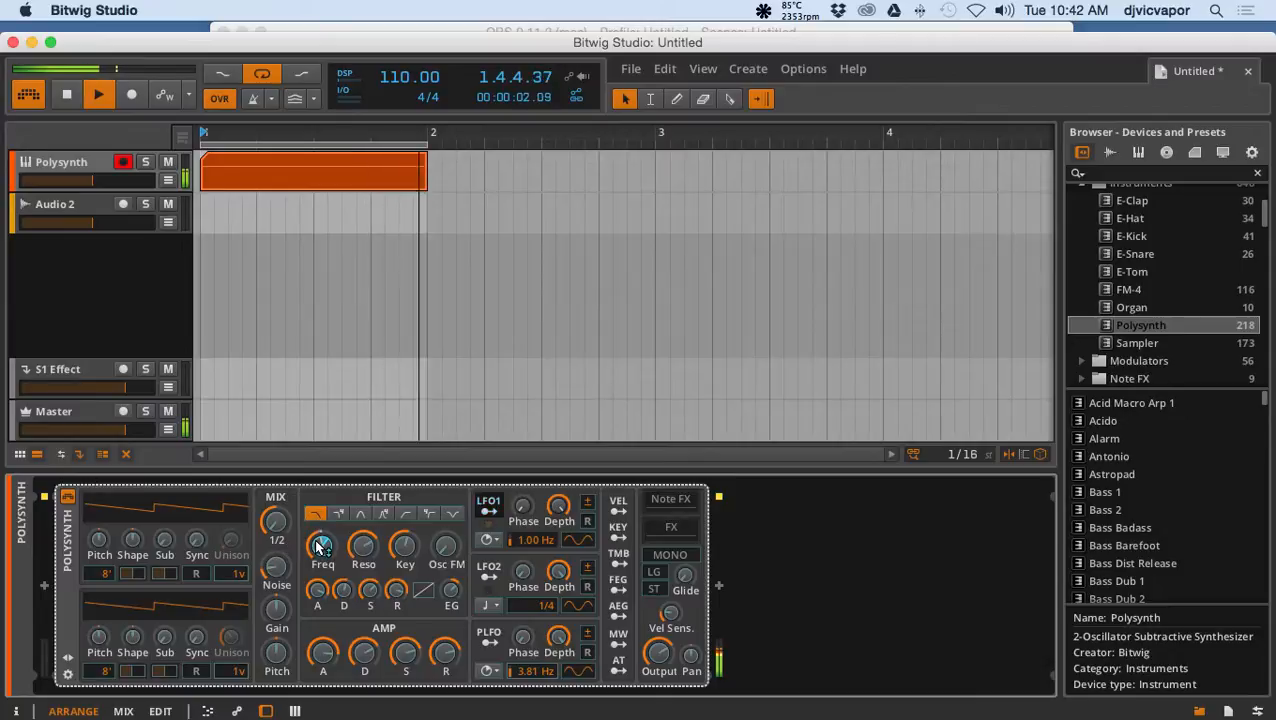
click(485, 510)
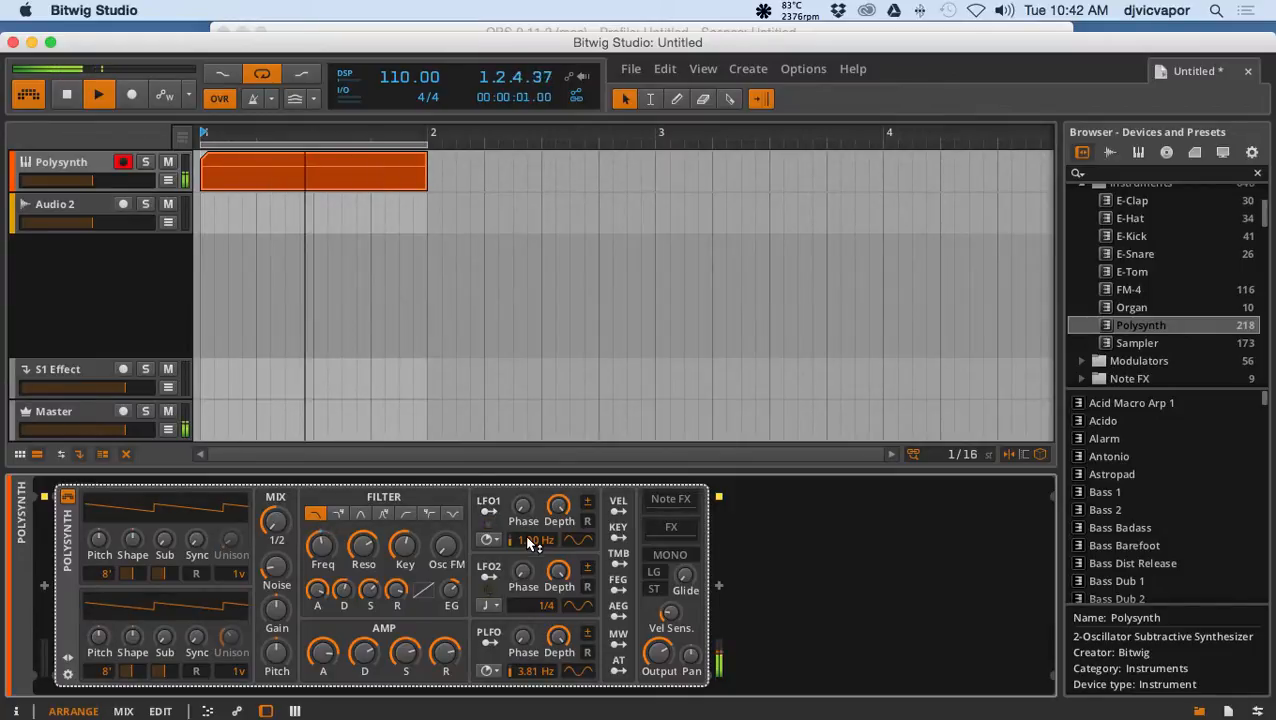
Set LFO1's rate to 5.50 Hz and readjust how strongly it modulates the filter frequency.
drag(528, 540, 528, 528)
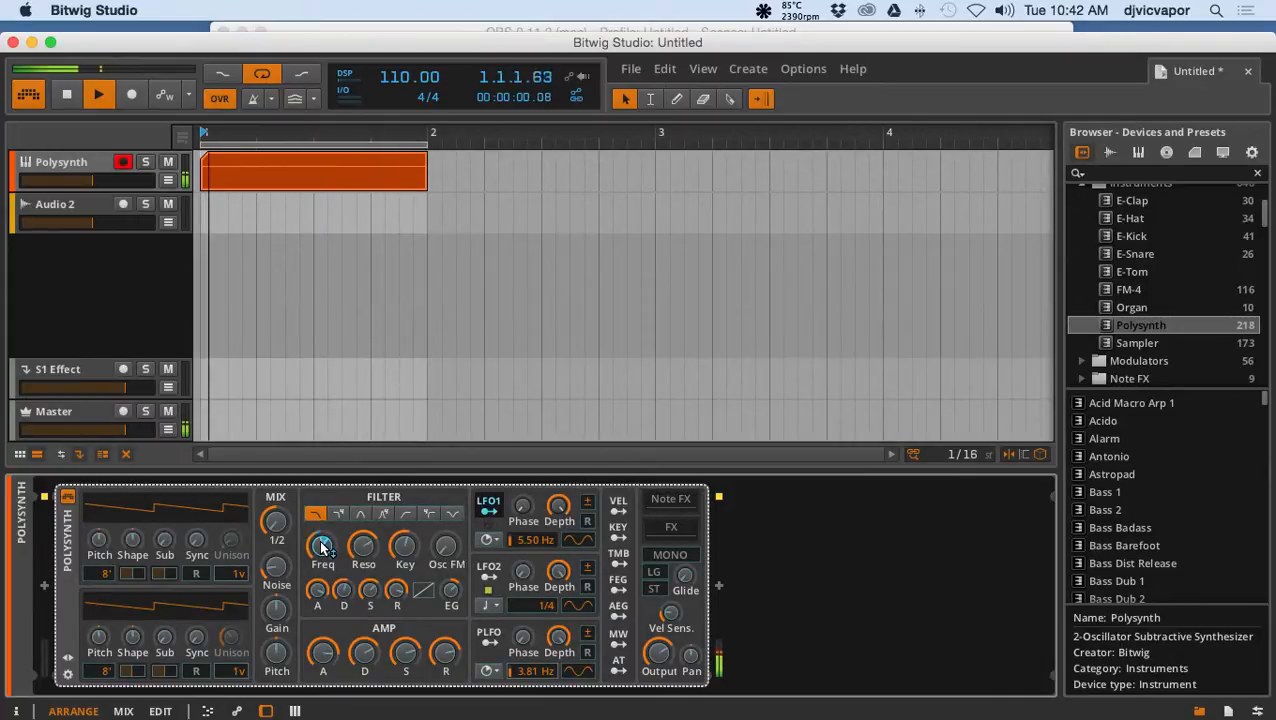
drag(322, 547, 322, 549)
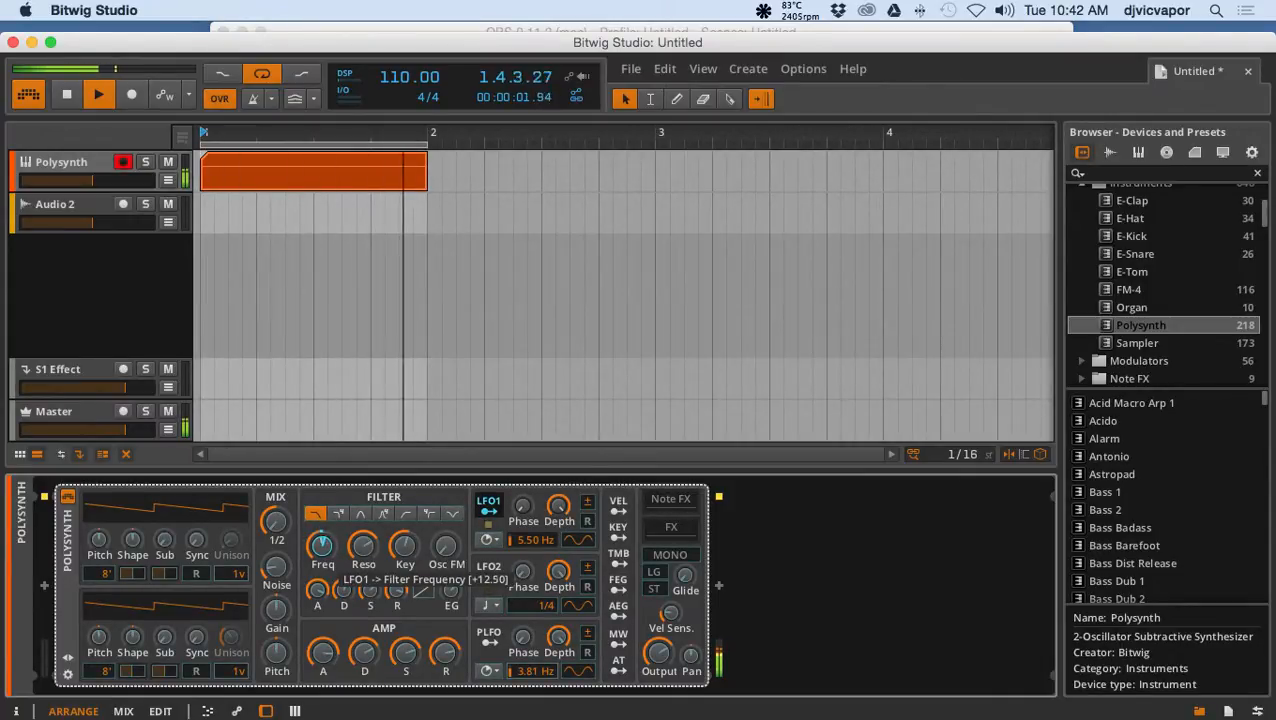
drag(322, 549, 322, 558)
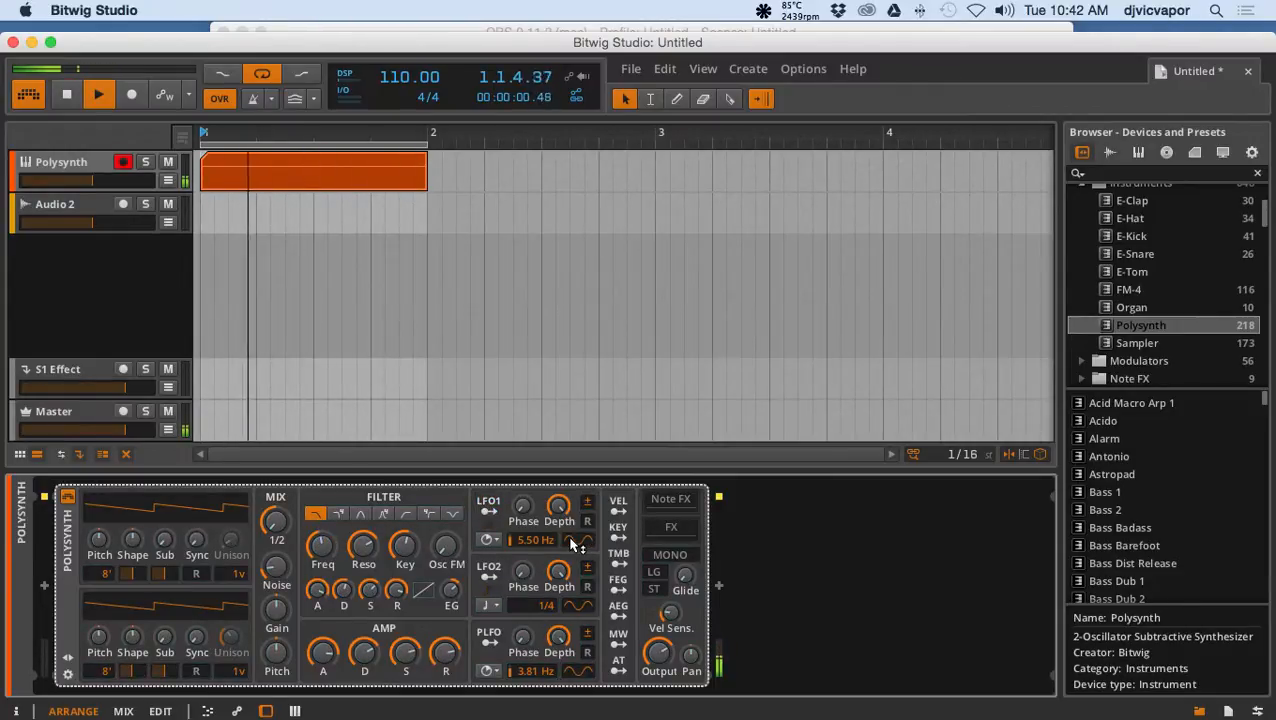
drag(572, 543, 572, 533)
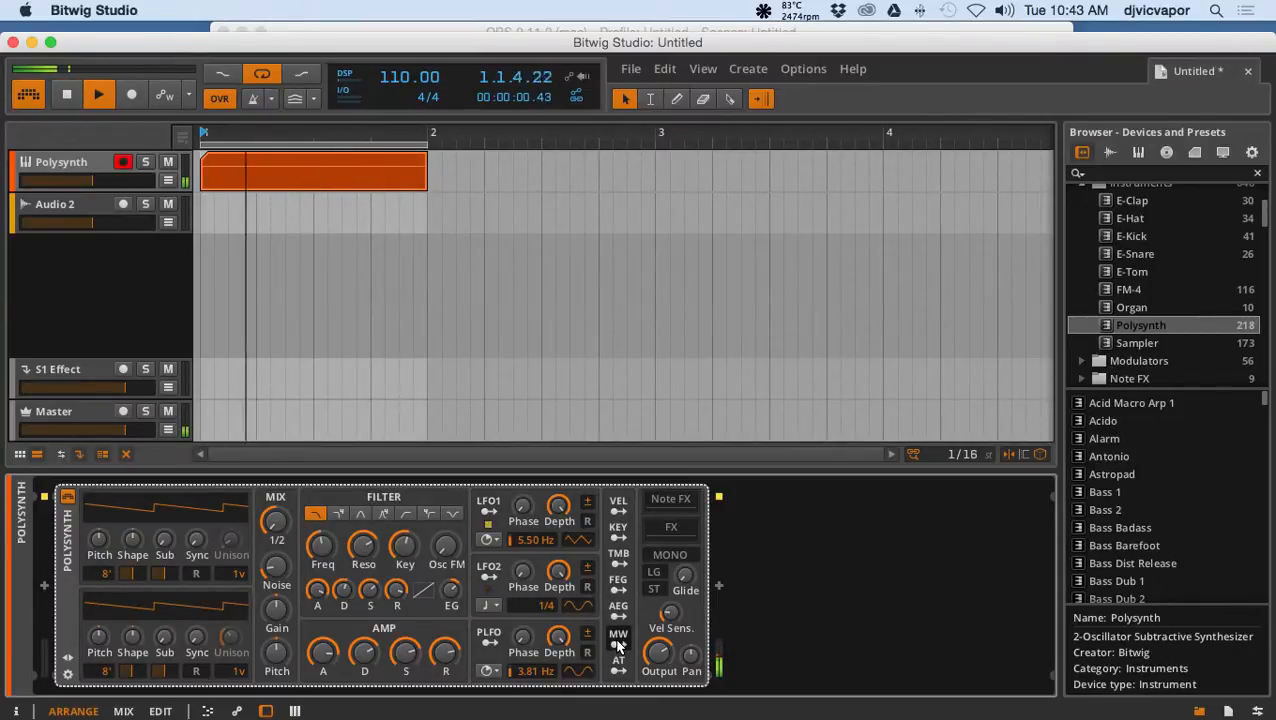
Assign the modulation wheel to the filter frequency with an amount of about +6.50.
click(618, 645)
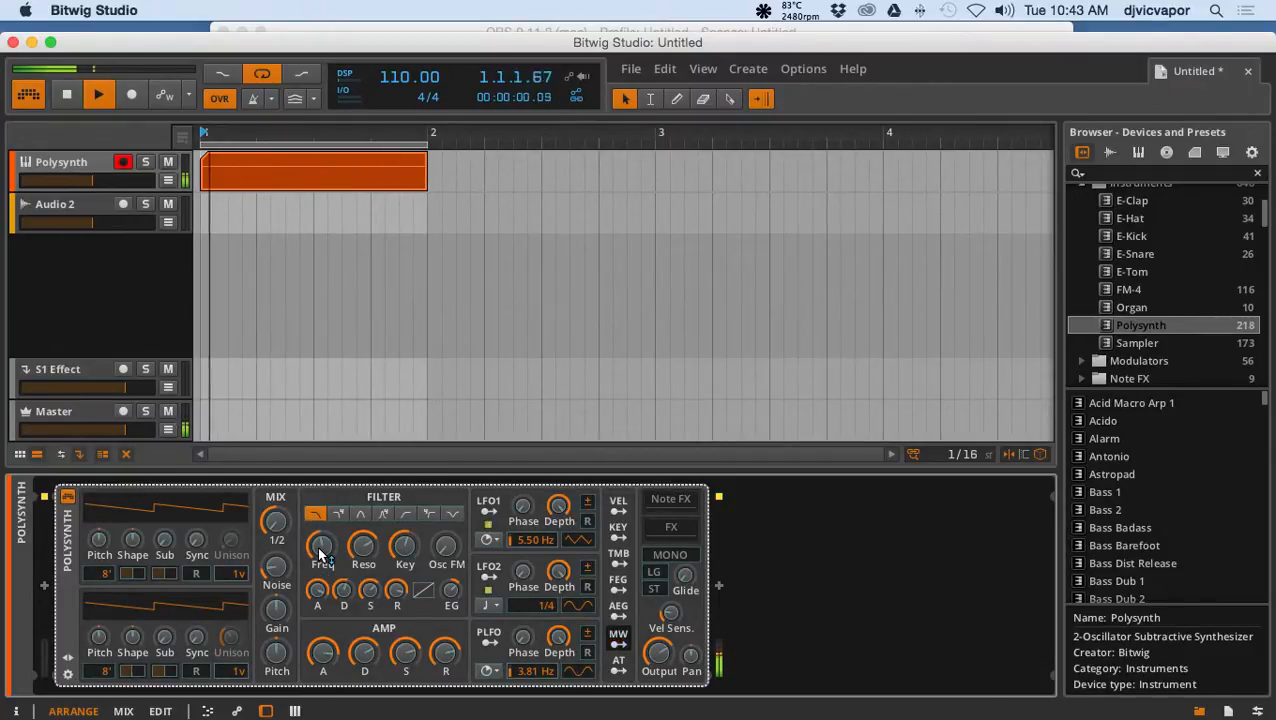
drag(321, 546, 321, 585)
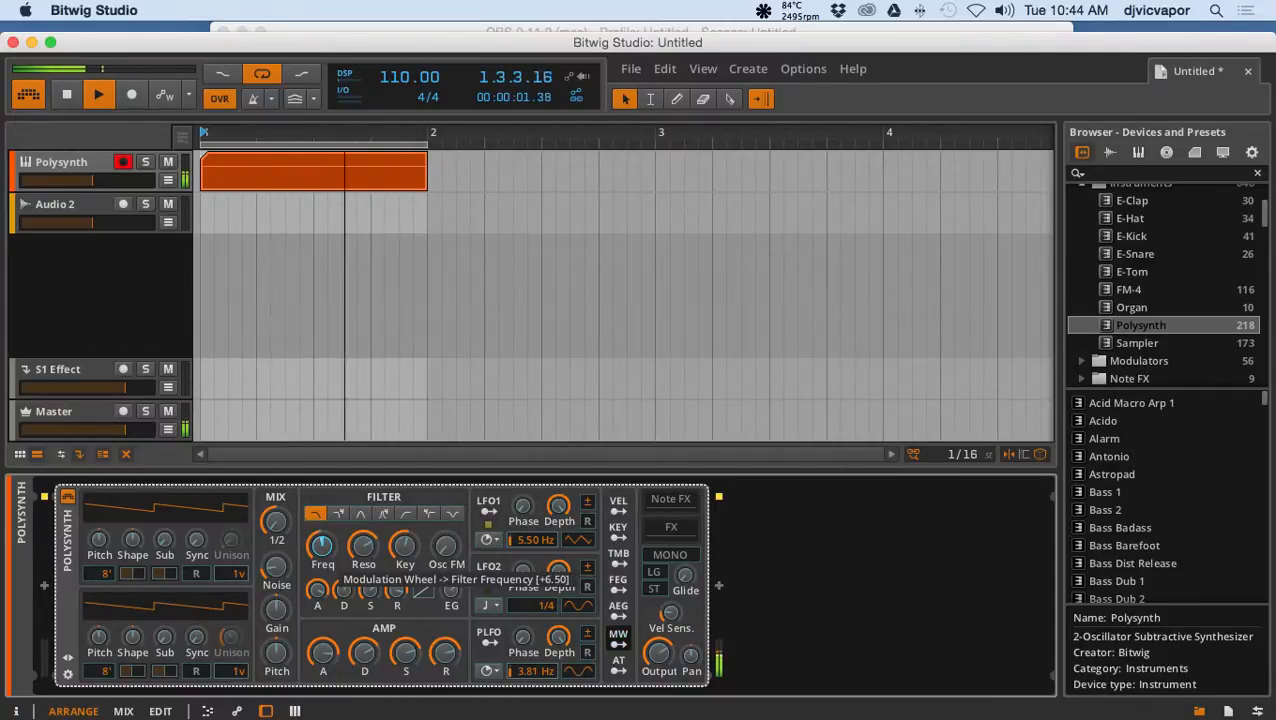
click(619, 648)
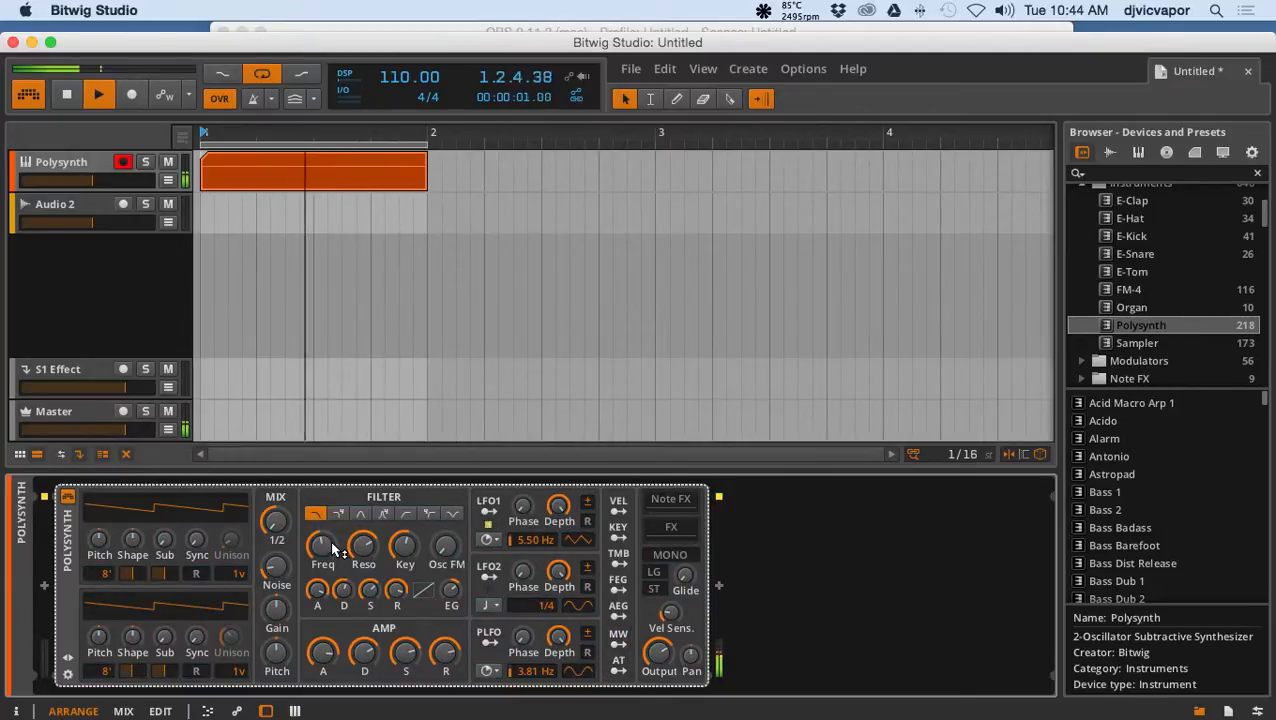
Assign LFO2 to modulate the second oscillator's pitch by a small amount.
click(489, 576)
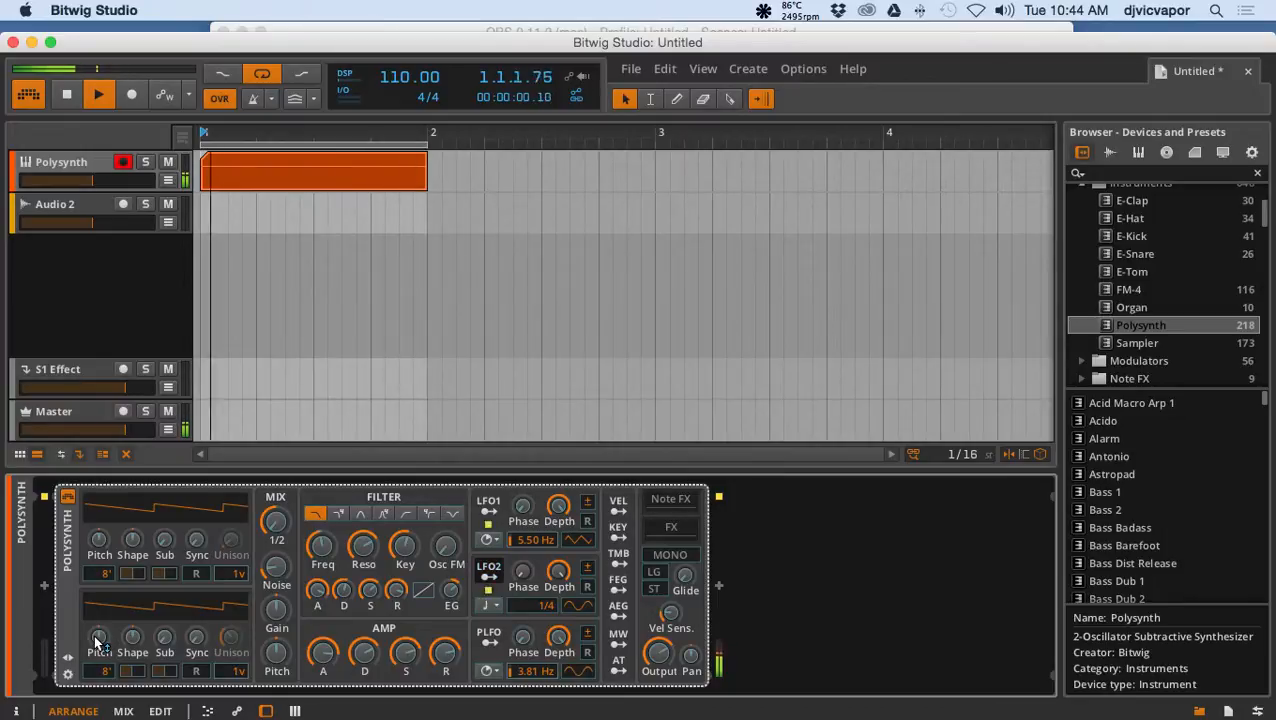
mouse_move(98, 637)
mouse_down()
mouse_move(98, 620)
mouse_move(98, 638)
mouse_up()
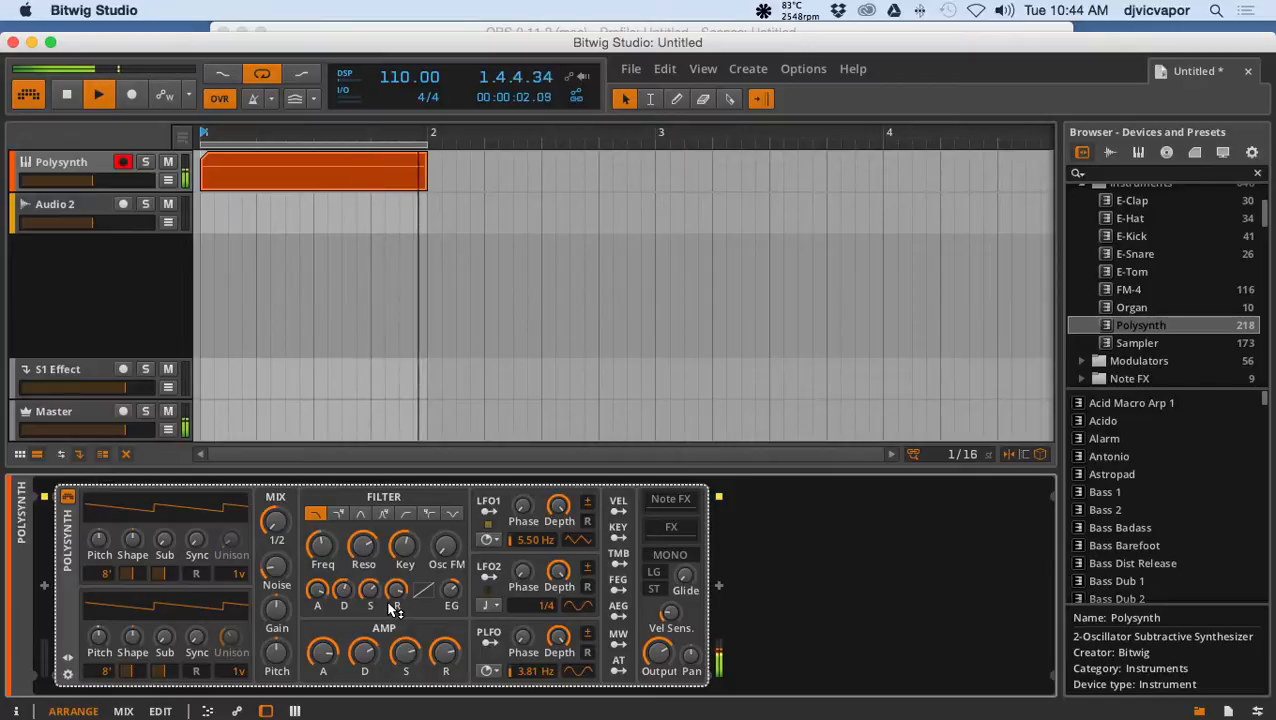
Shorten the clip's note to end at 1.3, add a lower note from 1.3 to 2.1, and return to the Polysynth device.
double_click(285, 187)
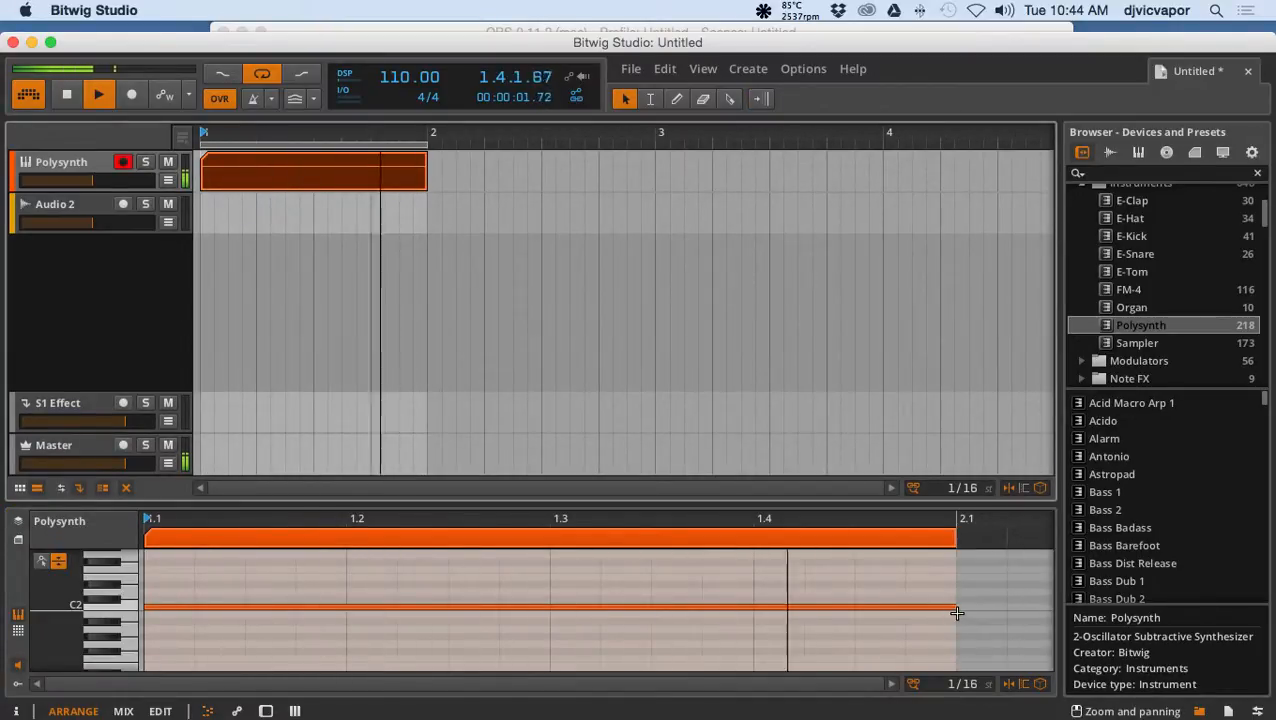
drag(955, 607, 550, 598)
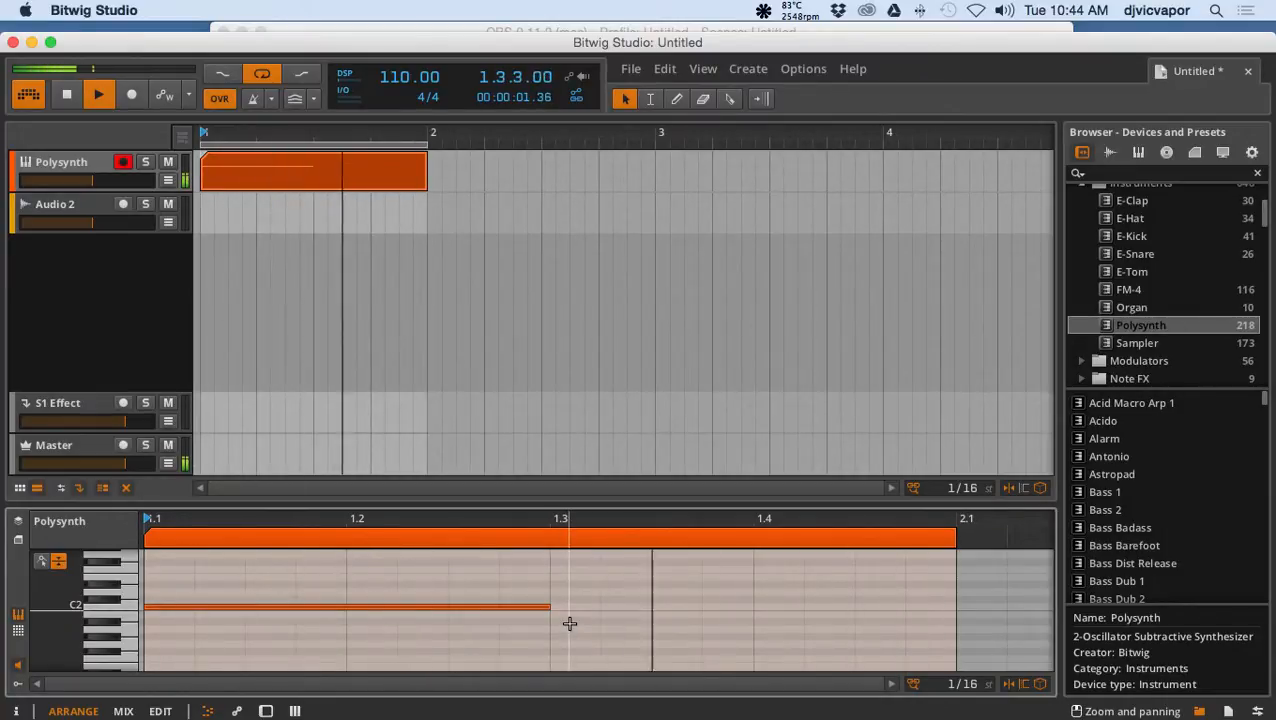
double_click(568, 631)
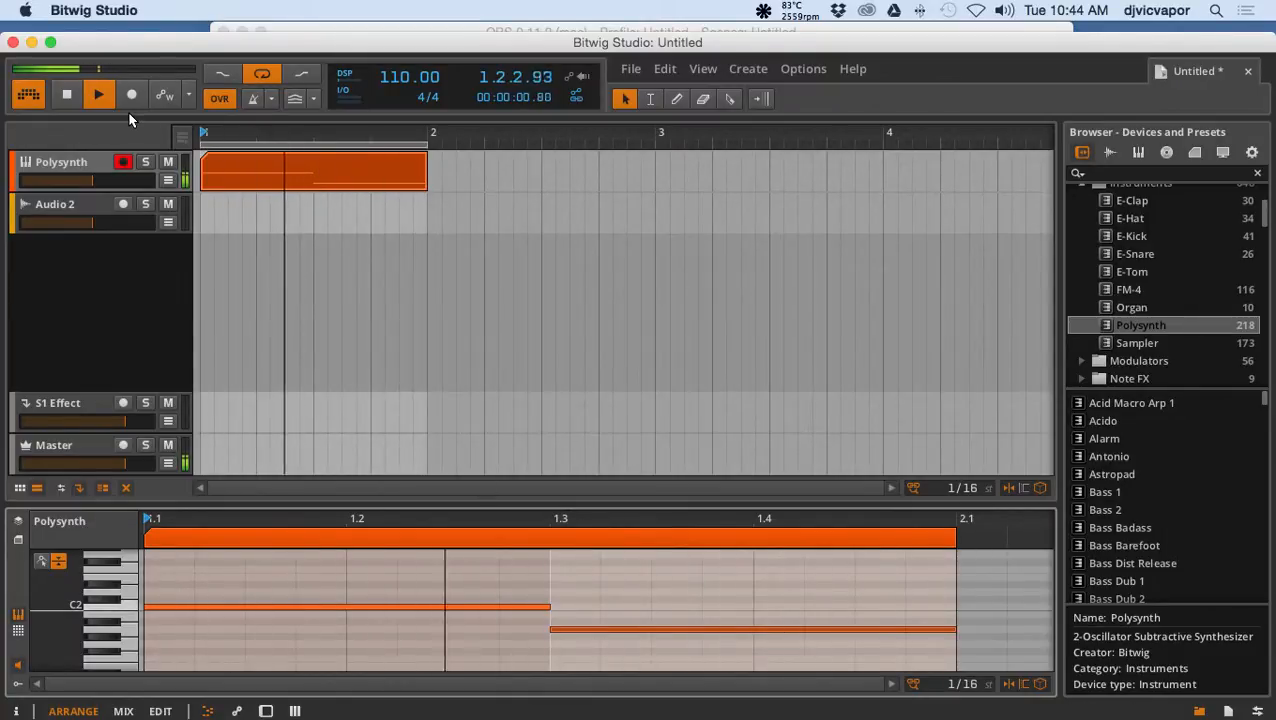
double_click(53, 163)
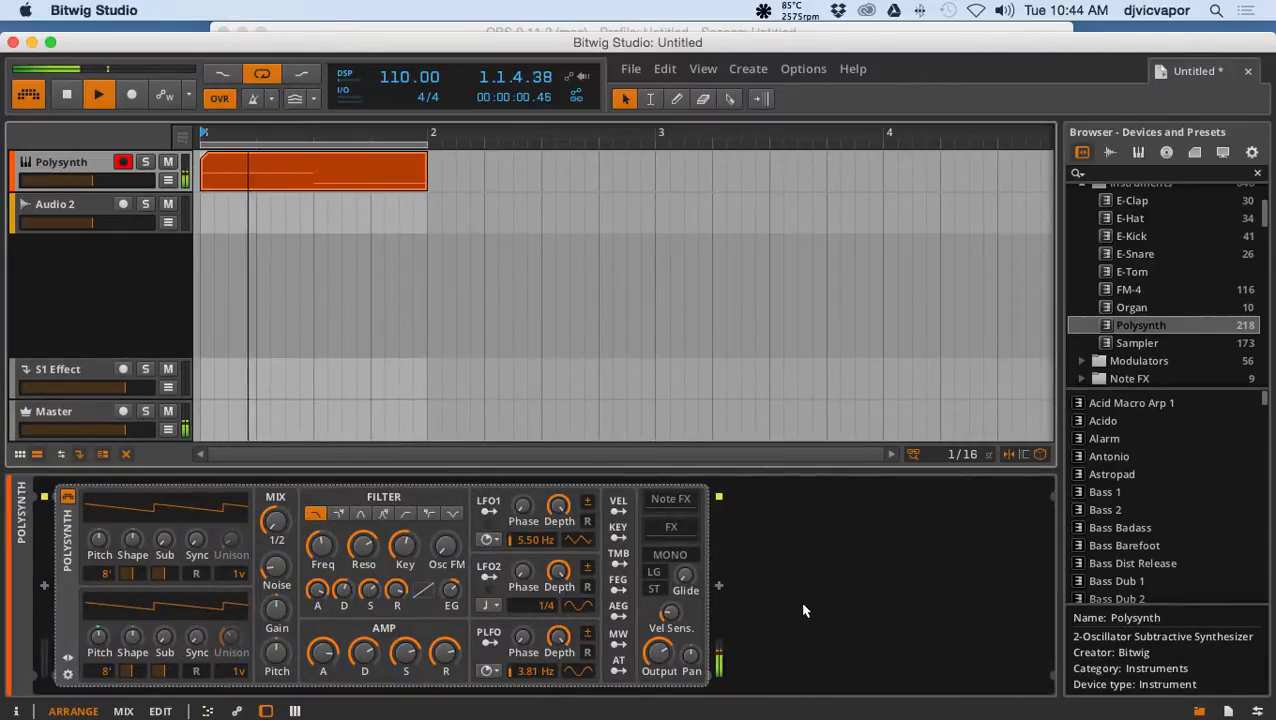